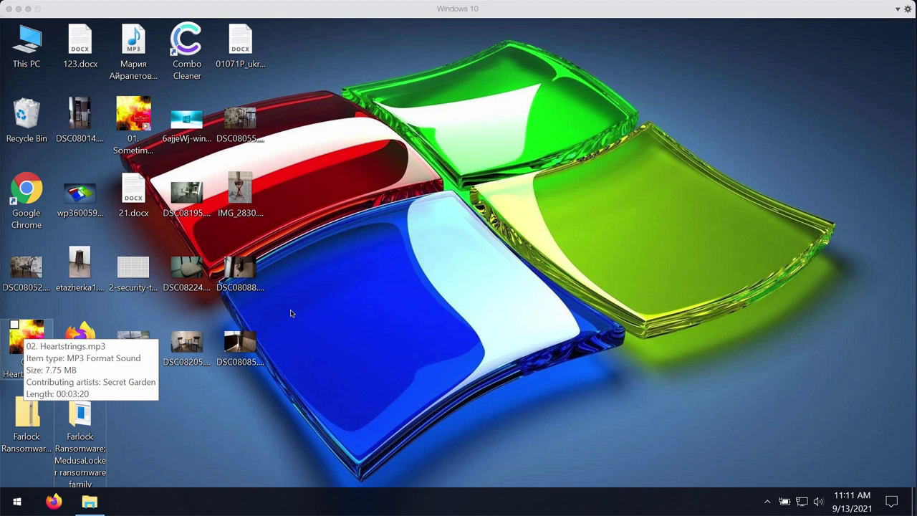
- View the desktop photos DSC08329, DSC08205 and DSC08085 one after another, closing each
left_click(344, 302)
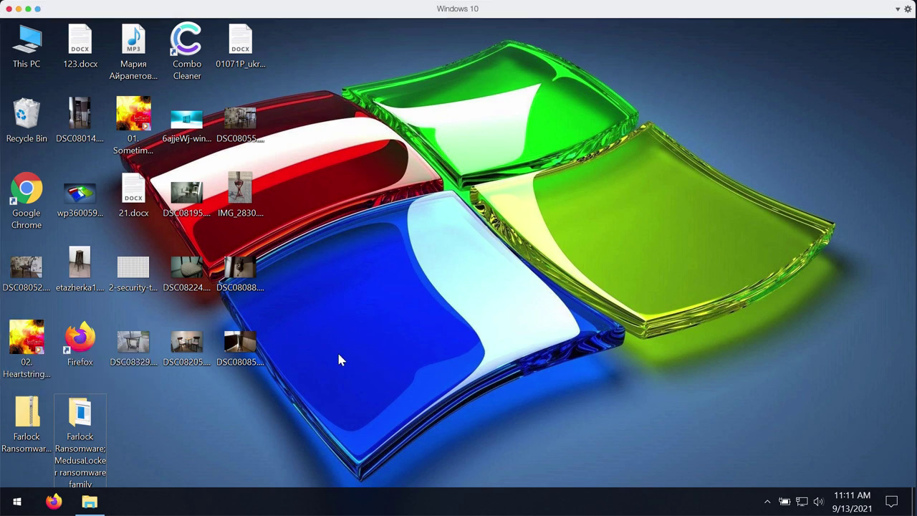
left_click(140, 341)
double_click(140, 341)
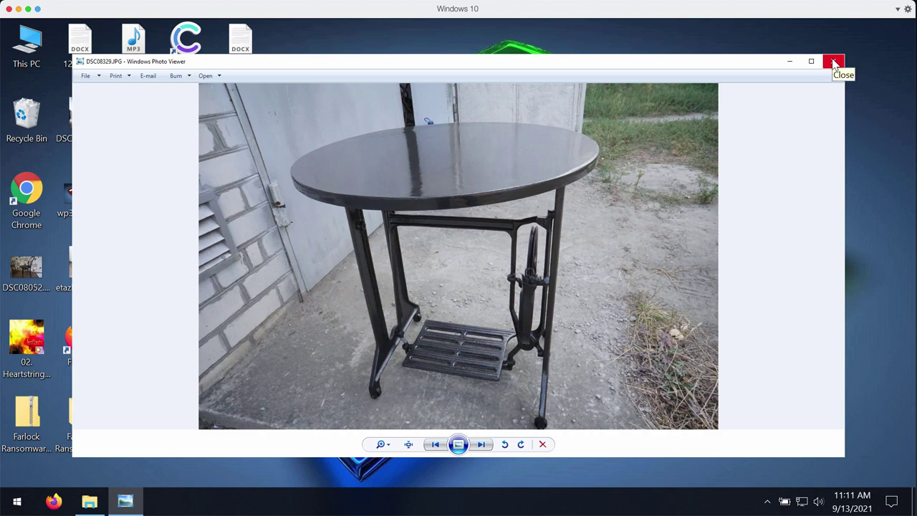
left_click(834, 63)
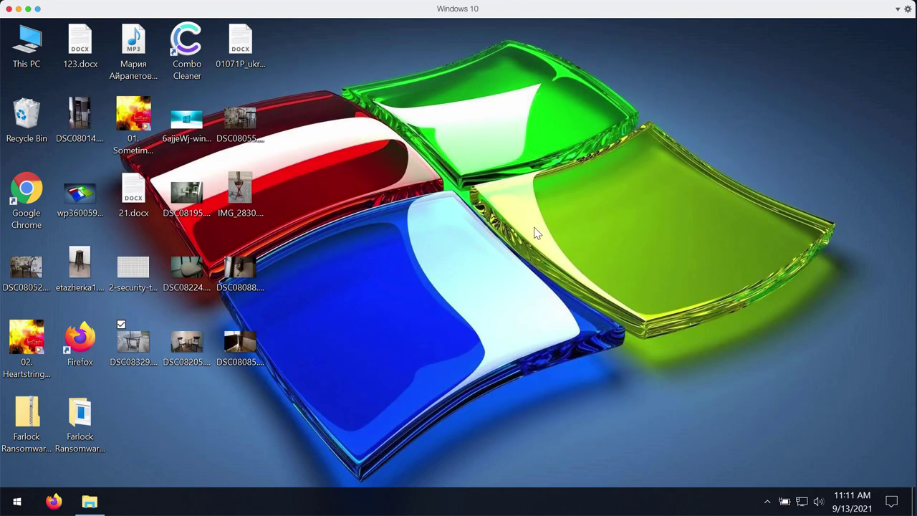
double_click(188, 343)
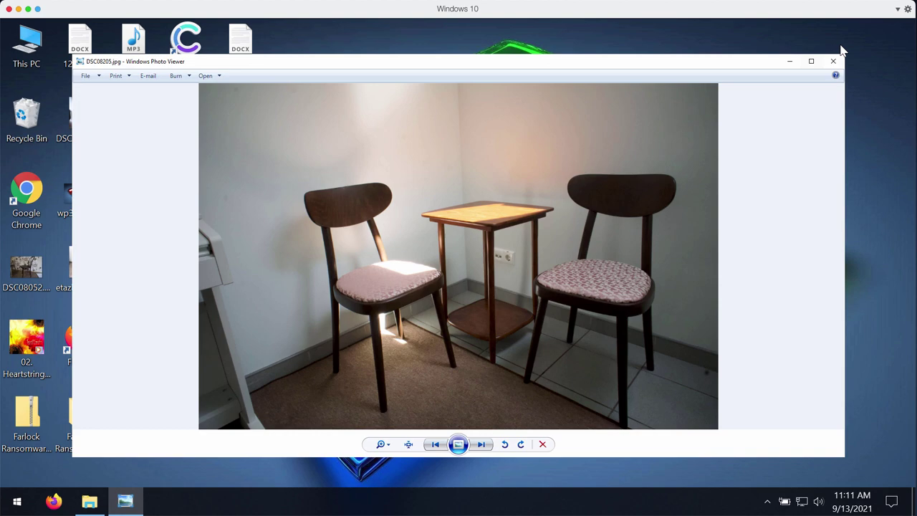
left_click(835, 61)
double_click(255, 344)
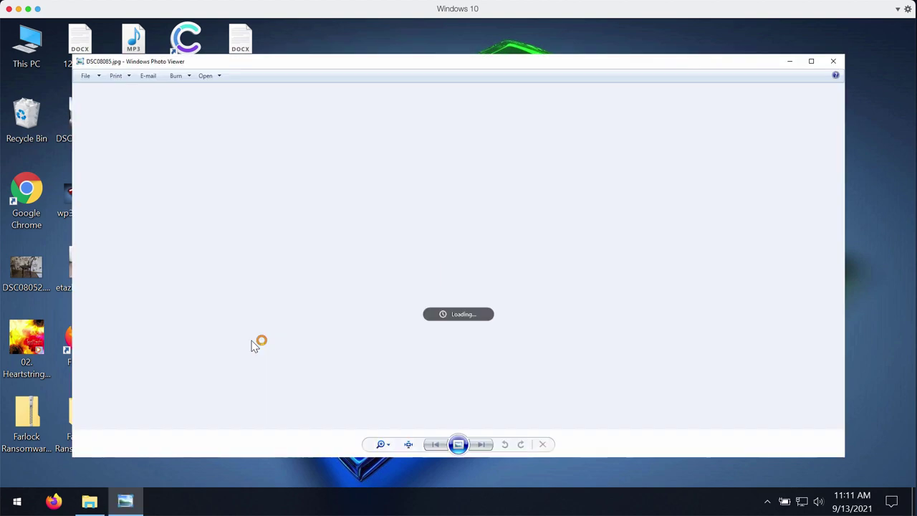
left_click(833, 61)
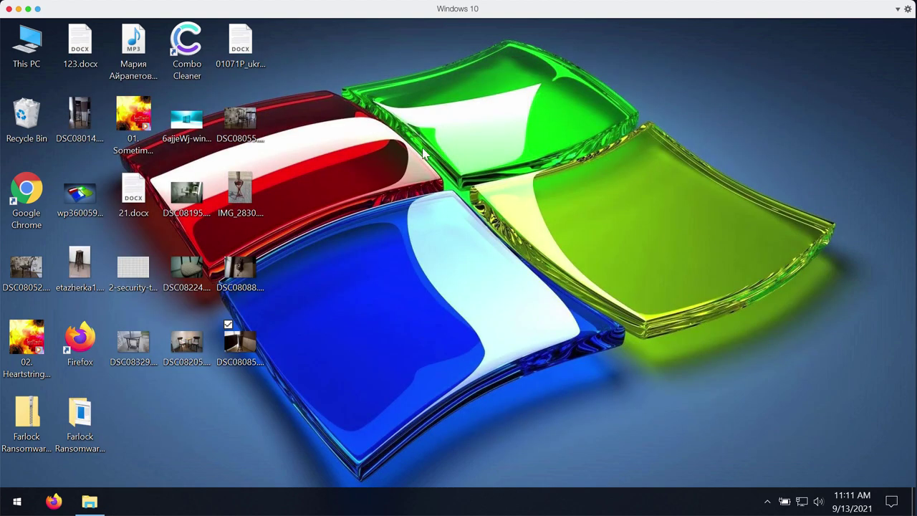
- Run the application inside the desktop folder "Farlock Ransomware; MedusaLocker ransomware family" and close the folder window
double_click(92, 419)
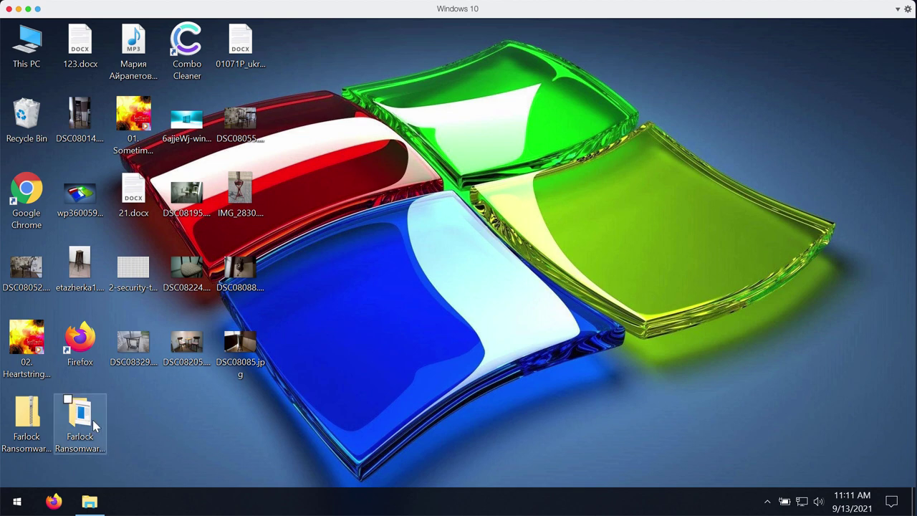
double_click(430, 149)
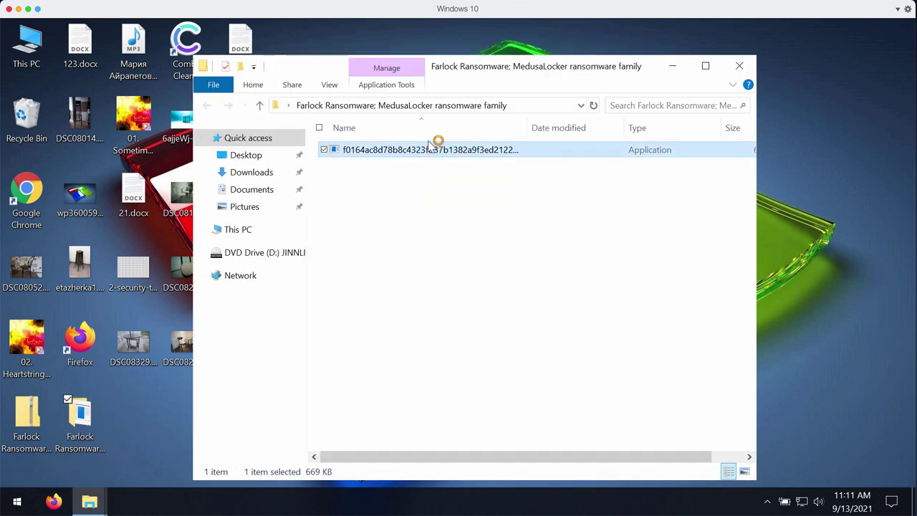
left_click(739, 65)
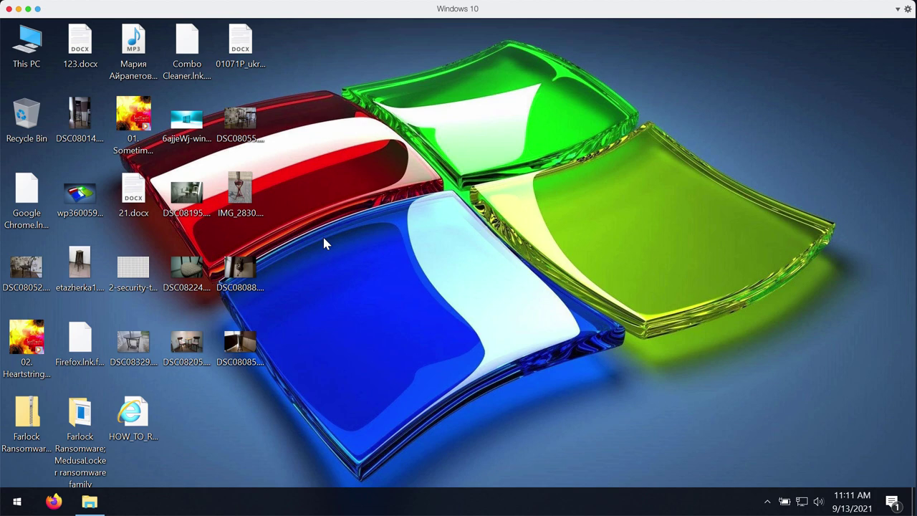
- Inspect the full names of the Google Chrome, Combo Cleaner, IMG_2830, wp3600593 and MP3 files on the desktop
left_click(28, 217)
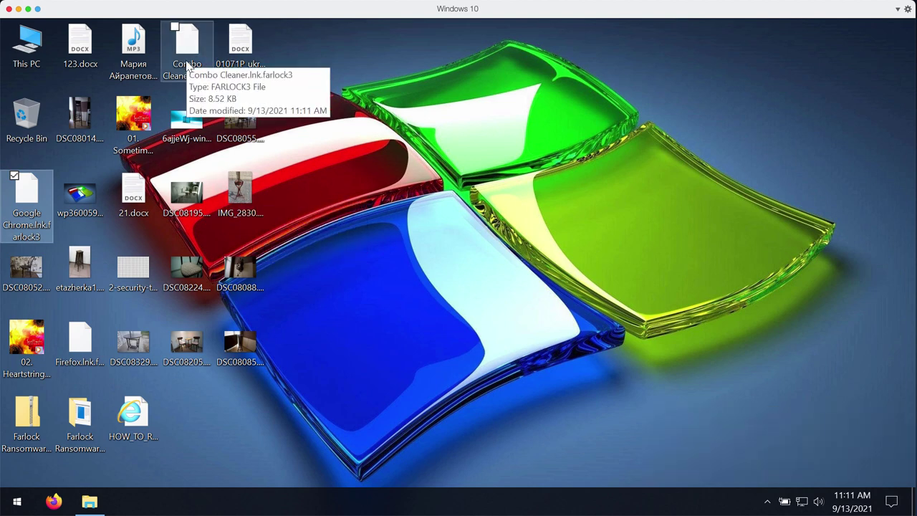
left_click(187, 65)
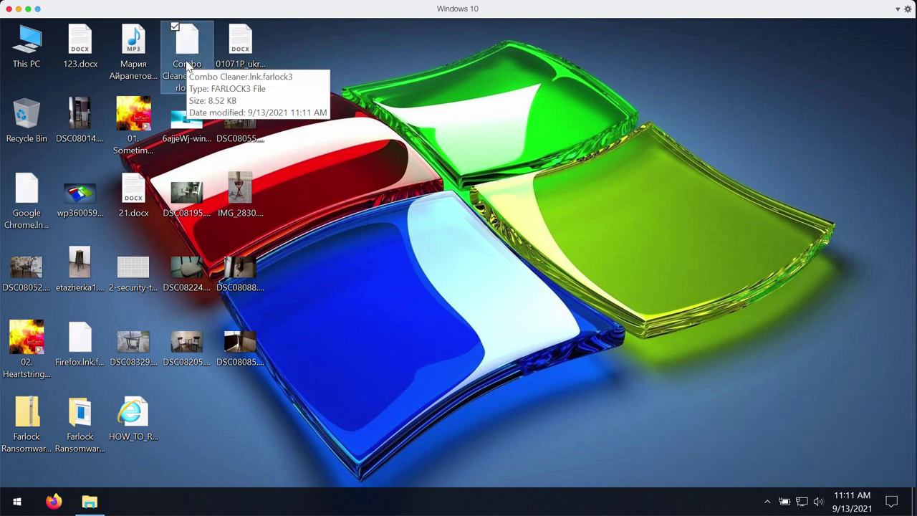
left_click(242, 192)
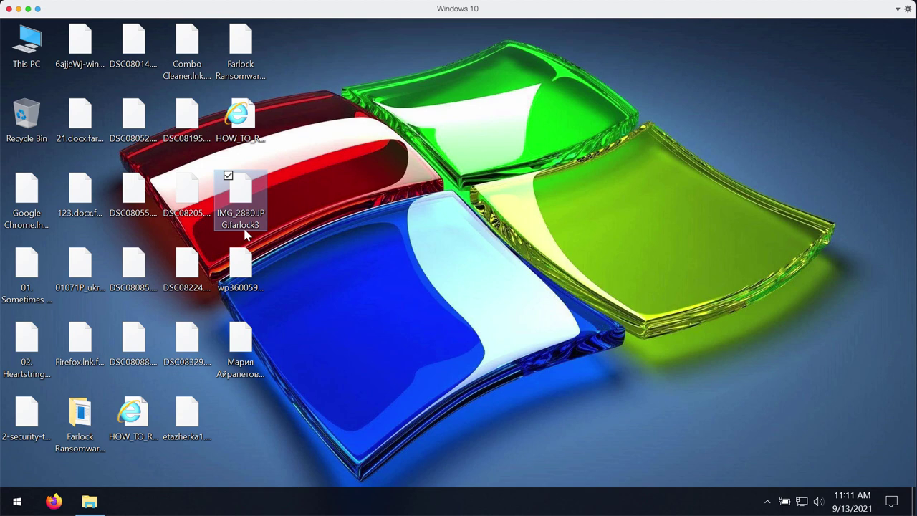
mouse_move(243, 234)
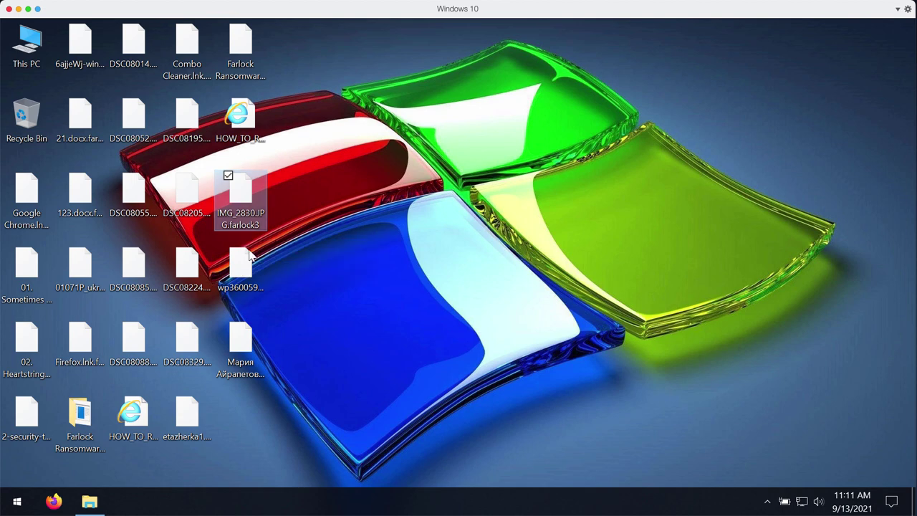
left_click(245, 272)
left_click(234, 373)
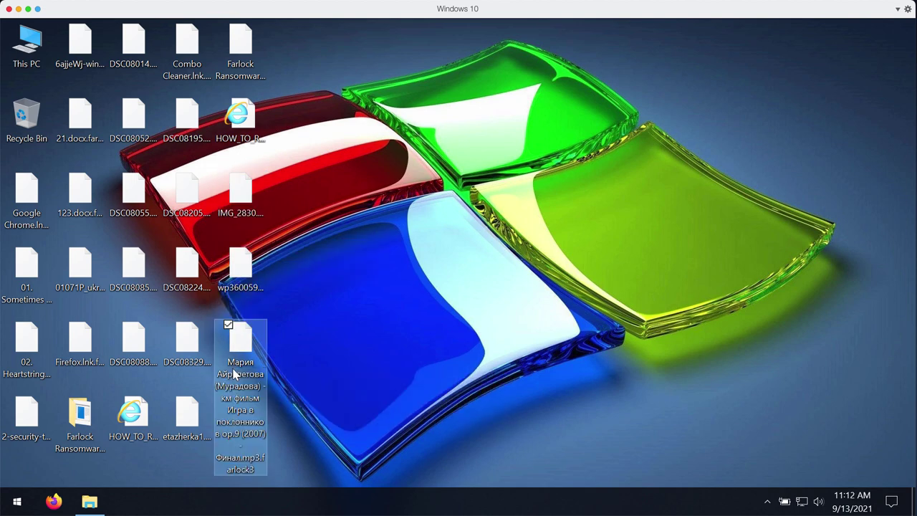
- Try to open the encrypted DSC08224 photo and the wp3600593 wallpaper, dismissing the app-choice prompt each time
left_click(190, 280)
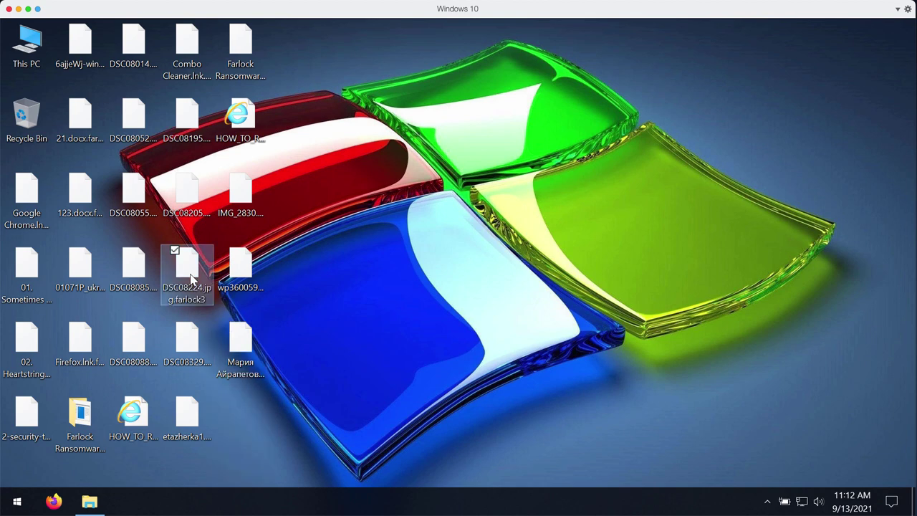
double_click(192, 278)
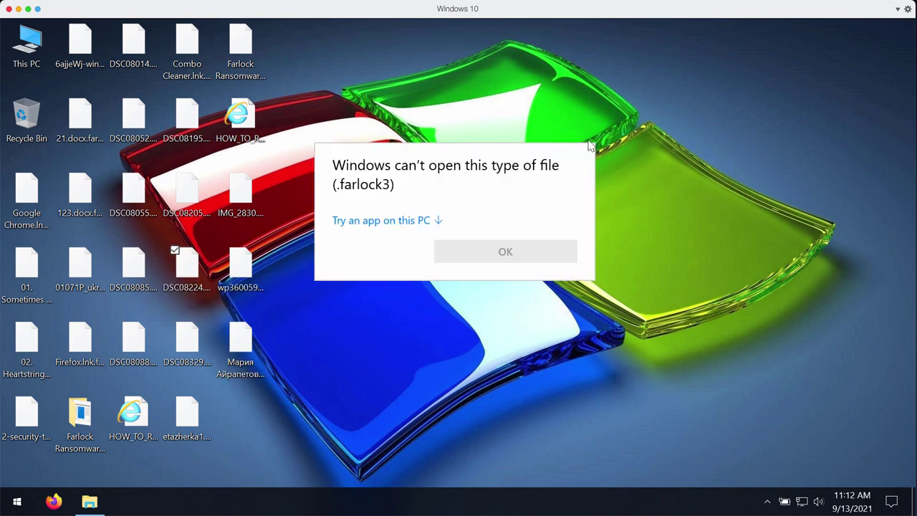
left_click(522, 97)
left_click(238, 271)
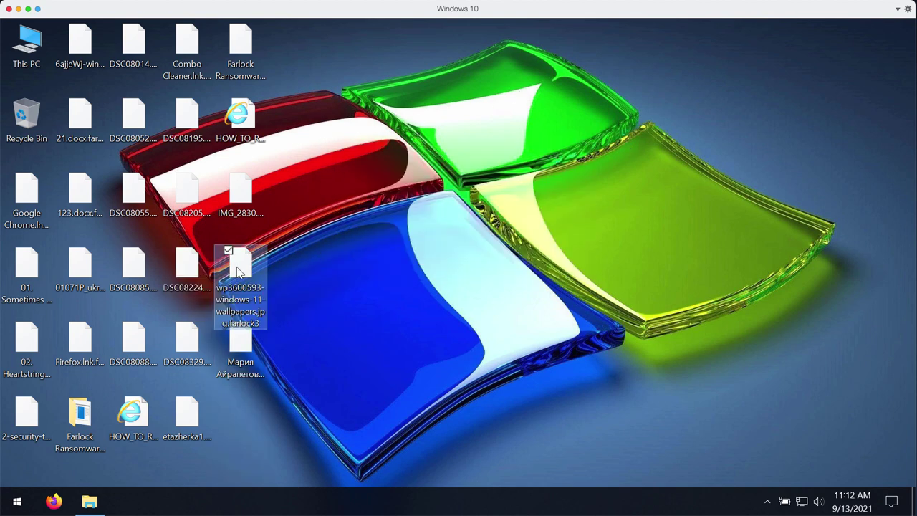
double_click(238, 271)
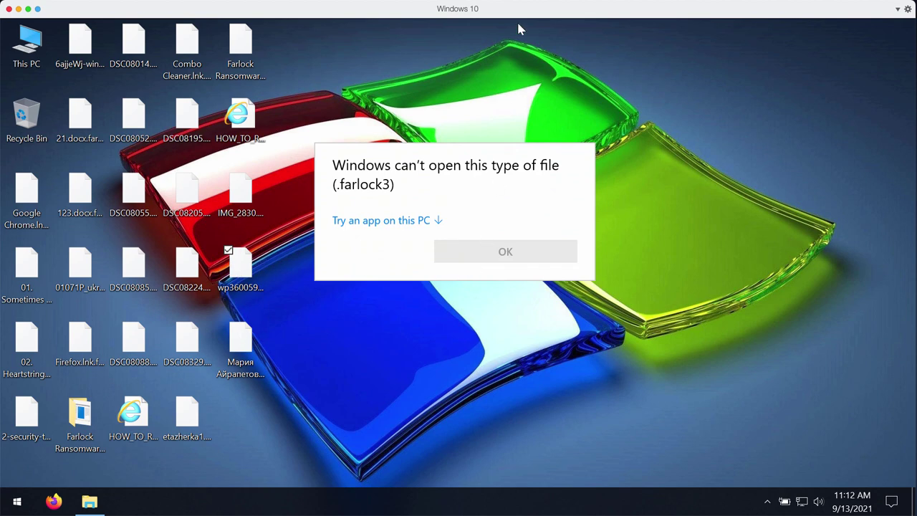
left_click(499, 72)
left_click(252, 310)
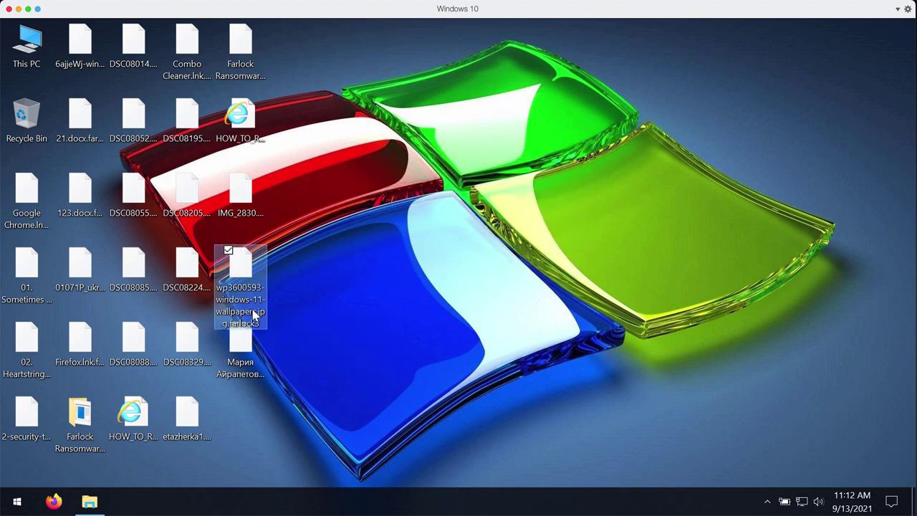
left_click(255, 335)
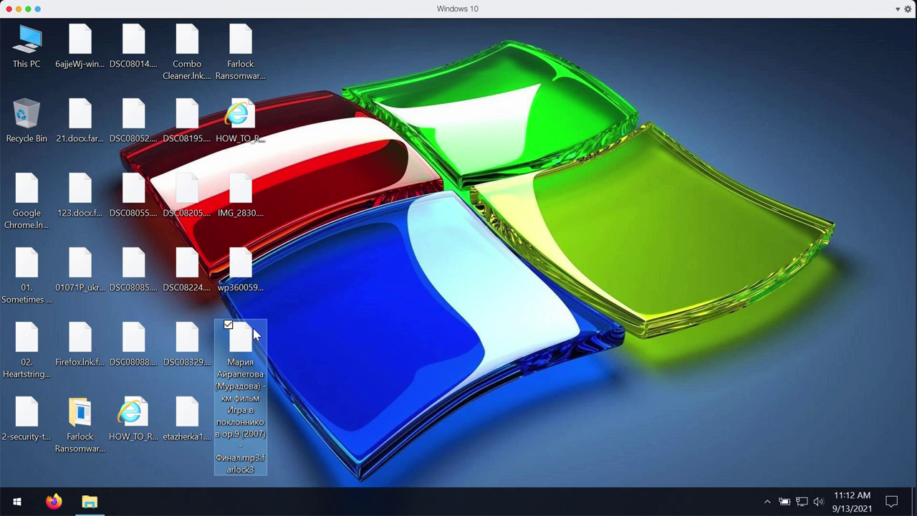
left_click(244, 275)
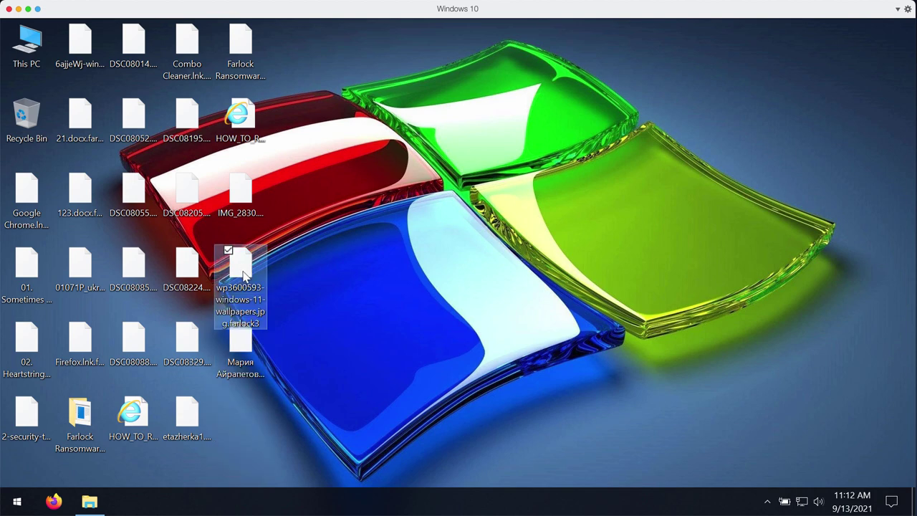
left_click(364, 261)
- Open HOW_TO_RECOVER_DATA.html from the desktop with Internet Explorer, keeping it as the app always used for .html files
double_click(126, 434)
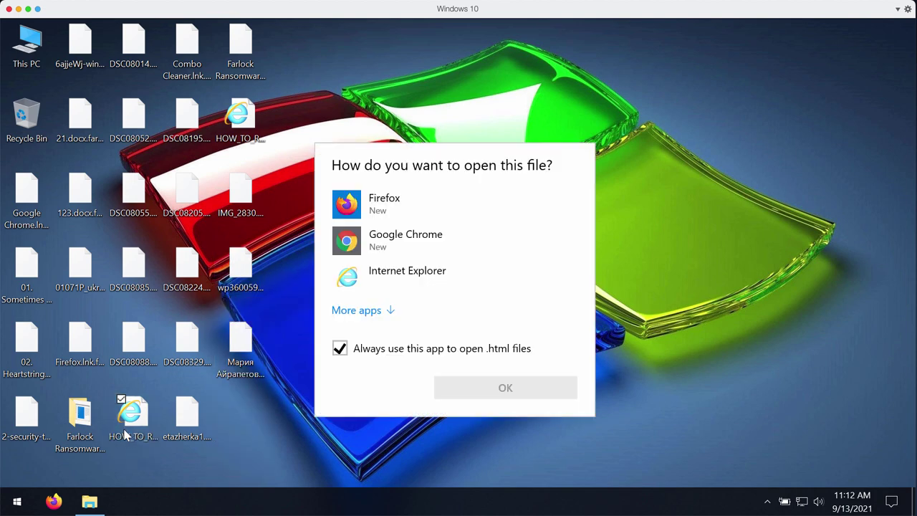
left_click(385, 267)
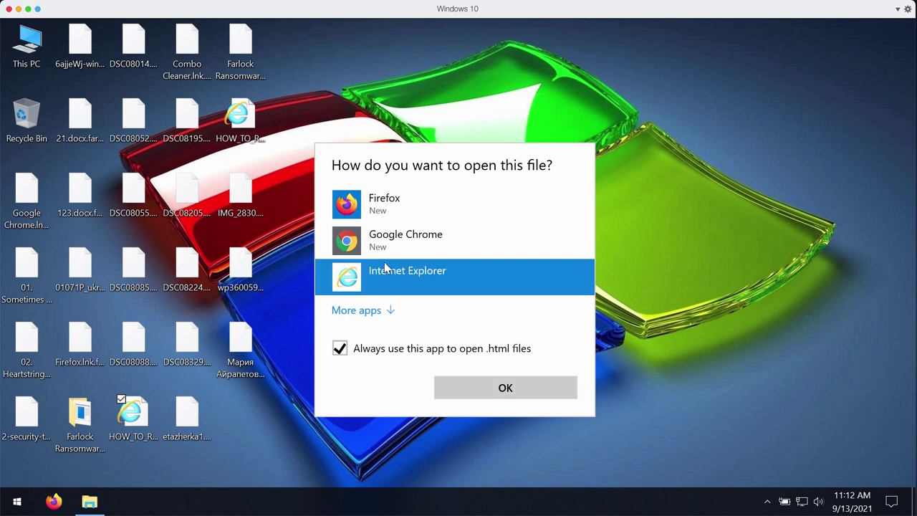
left_click(456, 385)
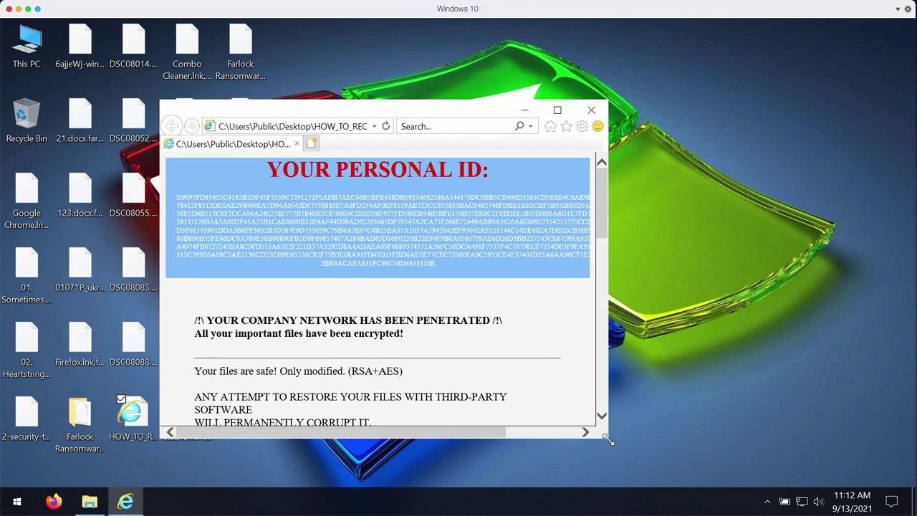
- Enlarge and reposition the ransom note window to read its beginning, and minimize it
left_click_drag(608, 440, 774, 465)
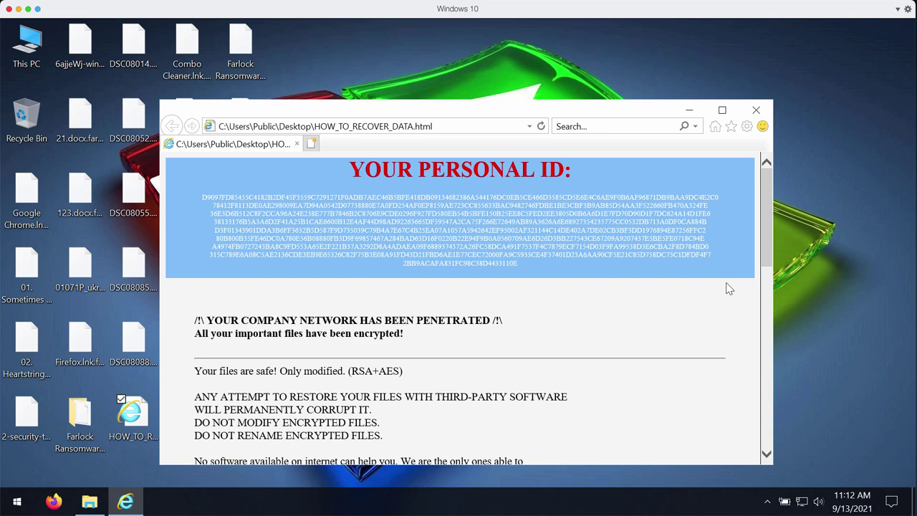
left_click_drag(649, 112, 628, 87)
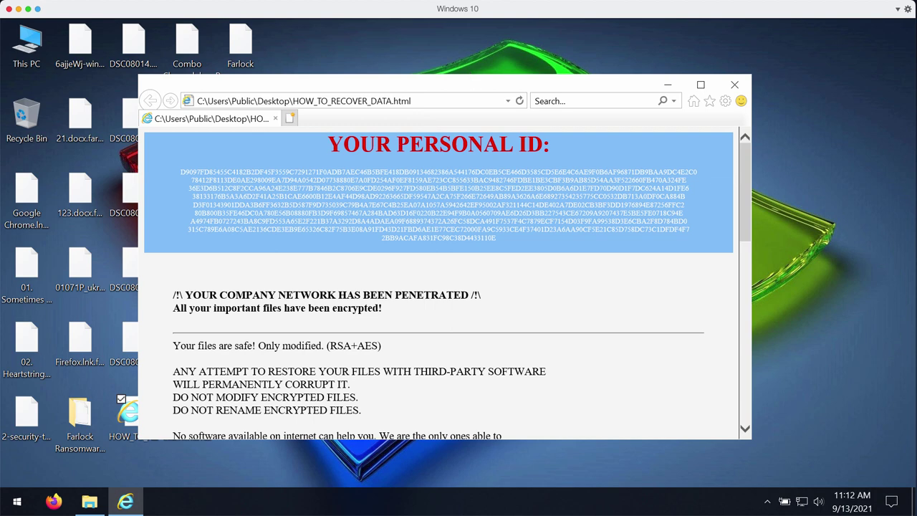
left_click_drag(471, 88, 461, 86)
left_click(657, 84)
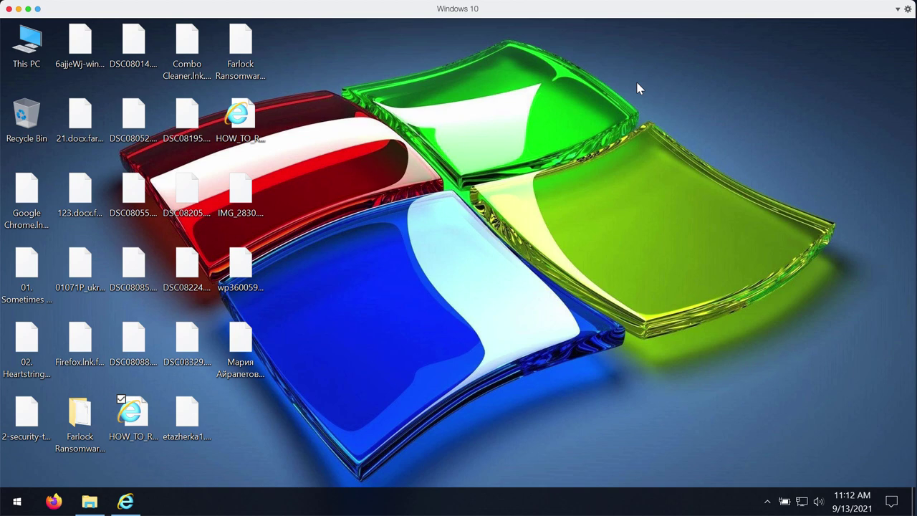
- Launch iexplore.exe from C:\Program Files (x86)\Internet Explorer, close the folder window and reposition the new browser window
double_click(29, 44)
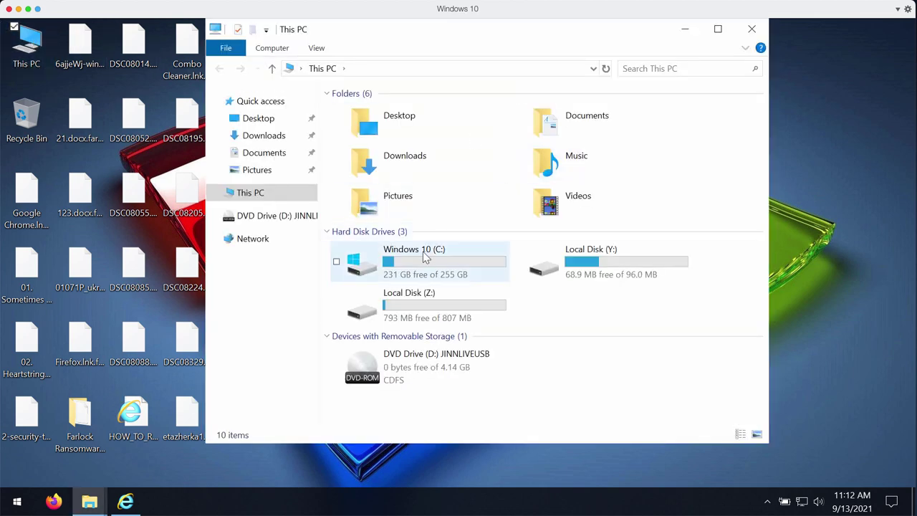
left_click(425, 257)
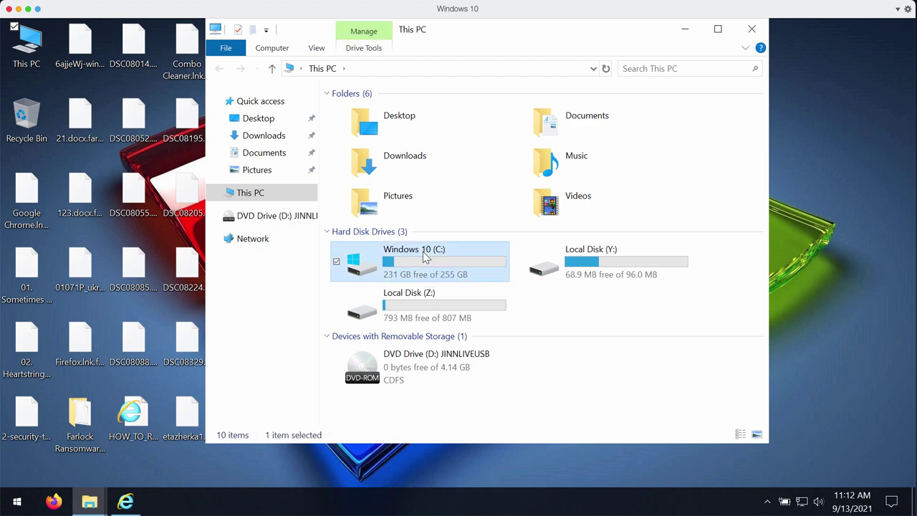
double_click(425, 258)
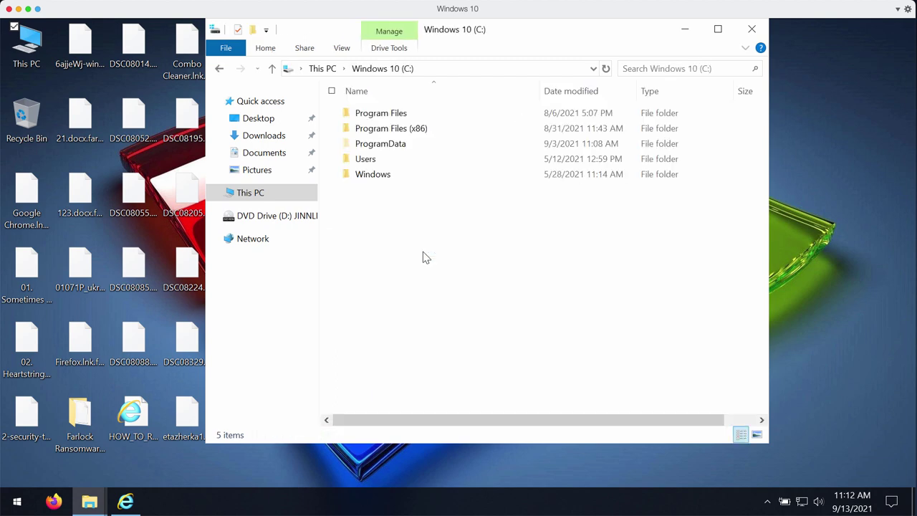
double_click(411, 130)
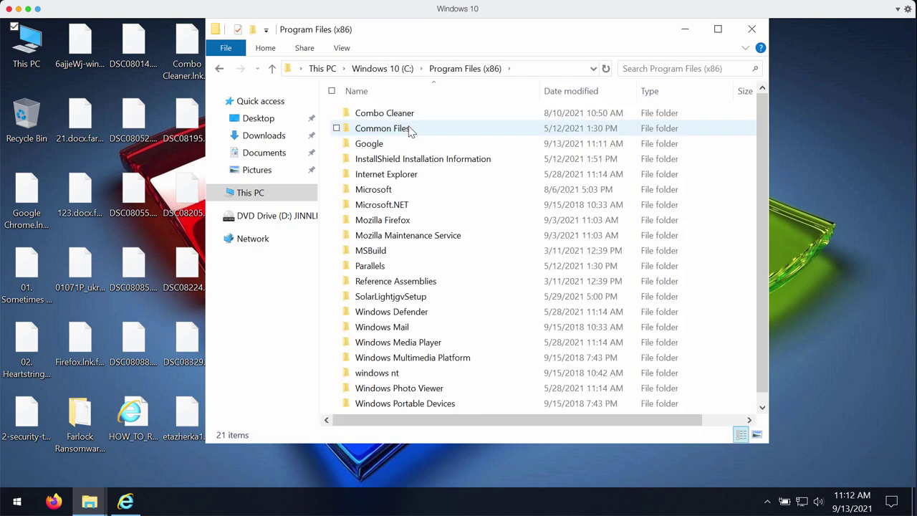
double_click(389, 174)
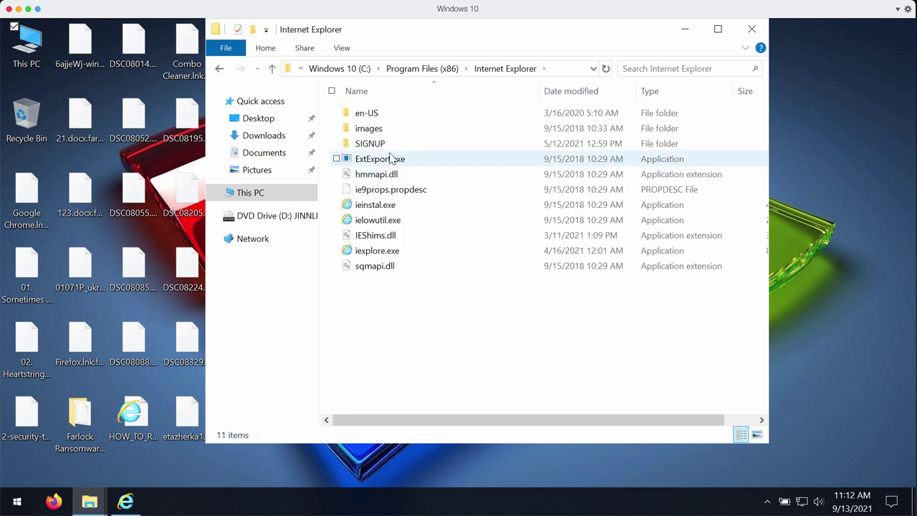
double_click(379, 251)
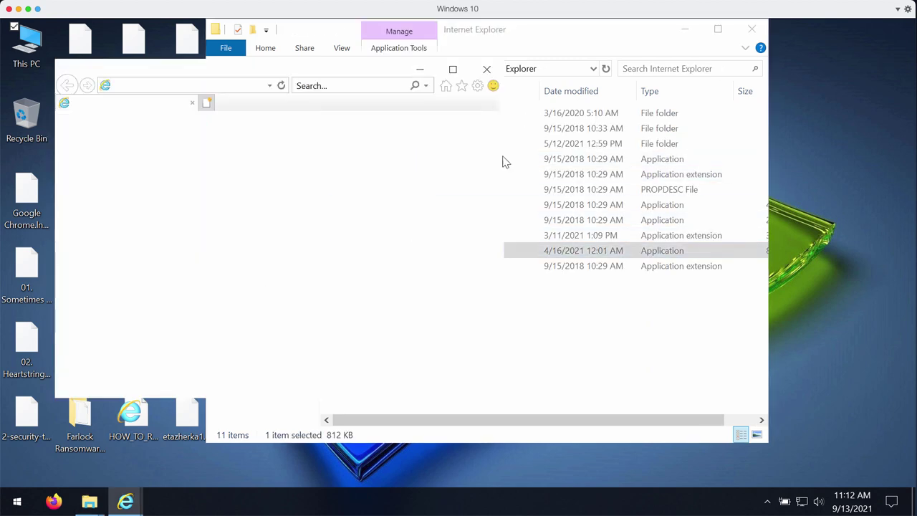
left_click(752, 28)
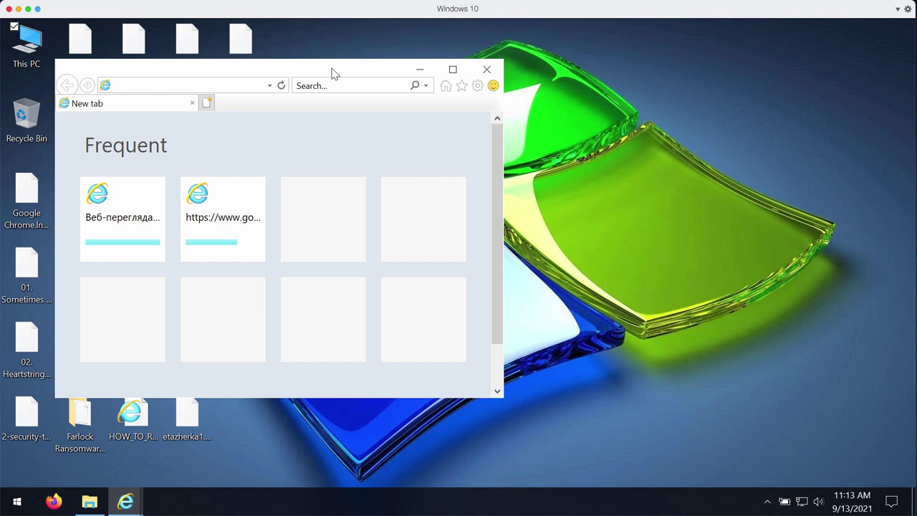
left_click_drag(332, 72, 416, 81)
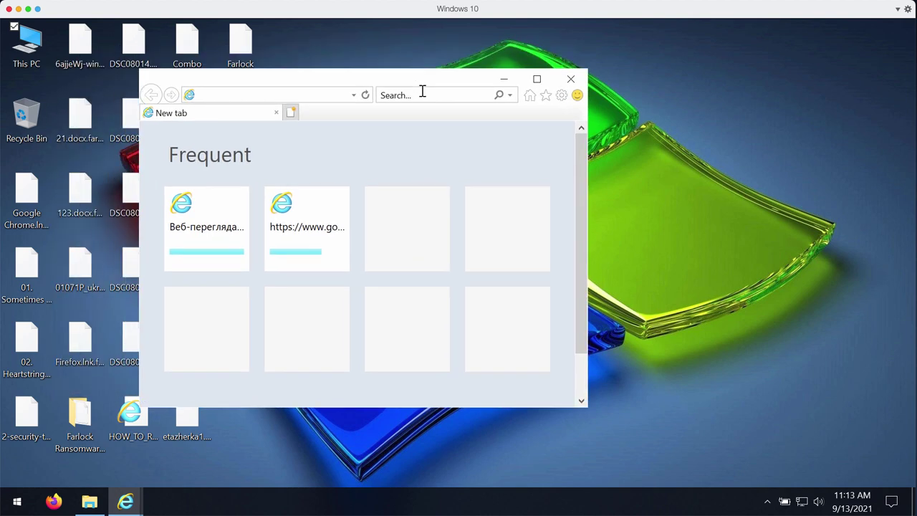
- Search the web for combocleaner.com and open the Combo Cleaner website from the results to look over its page
left_click(330, 93)
type("comb")
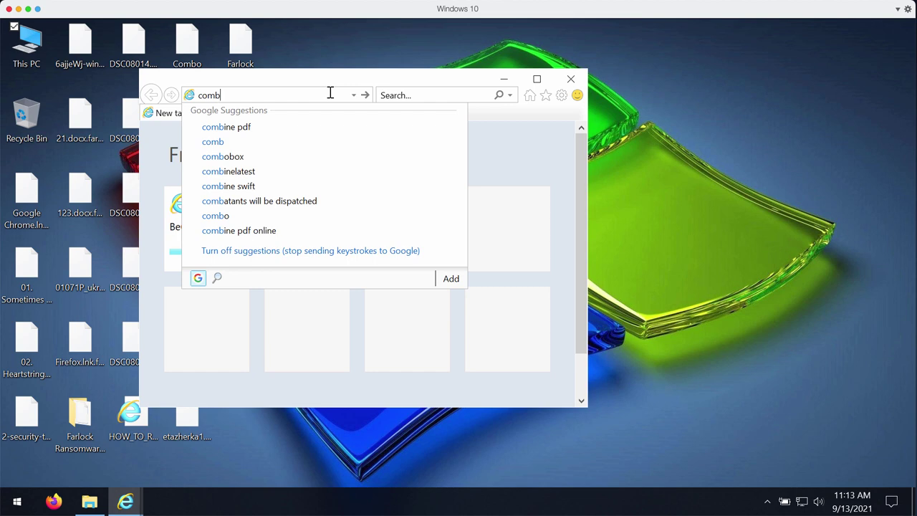
type("occ")
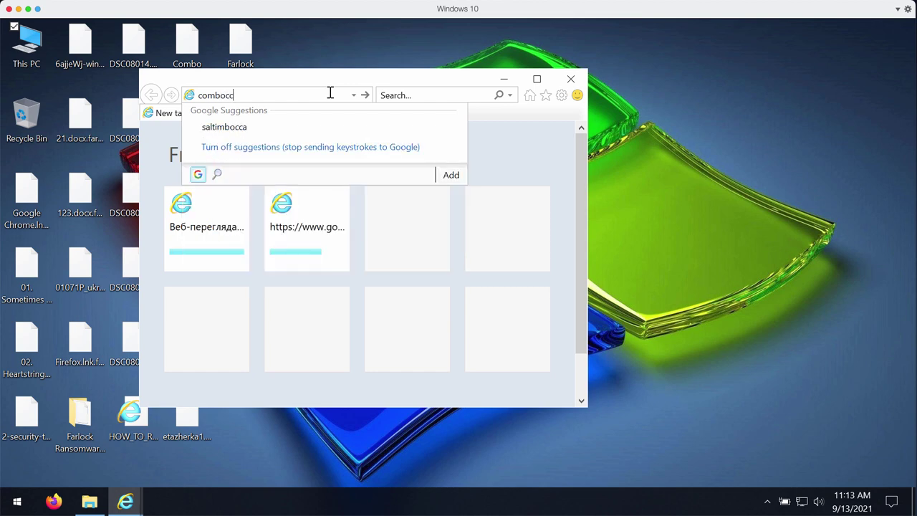
key("BackSpace")
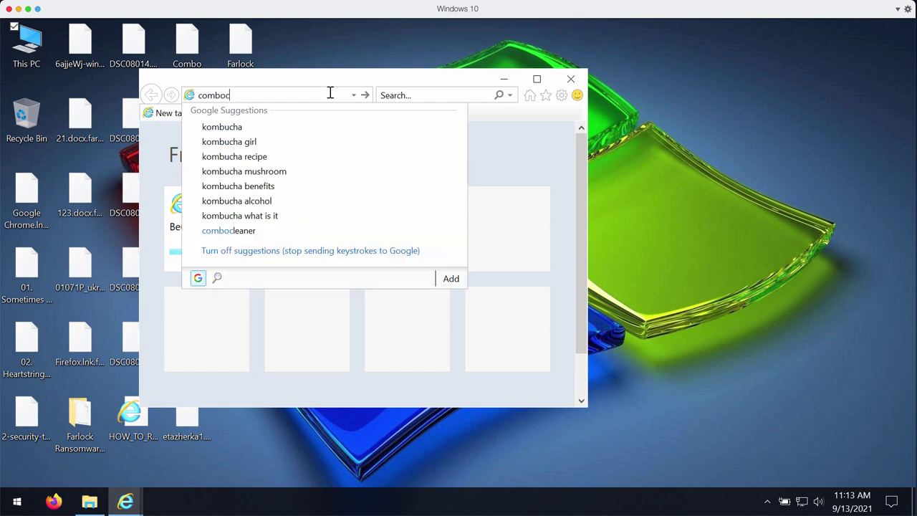
type("lean")
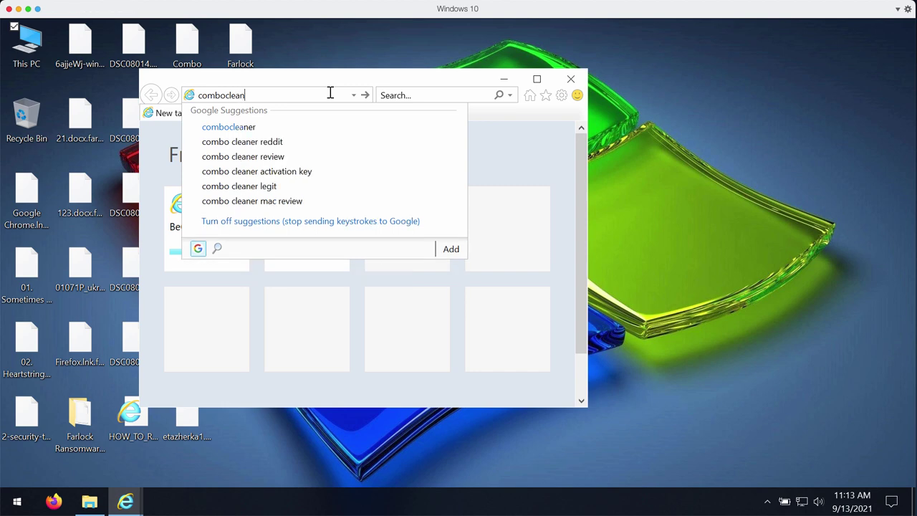
type("er.")
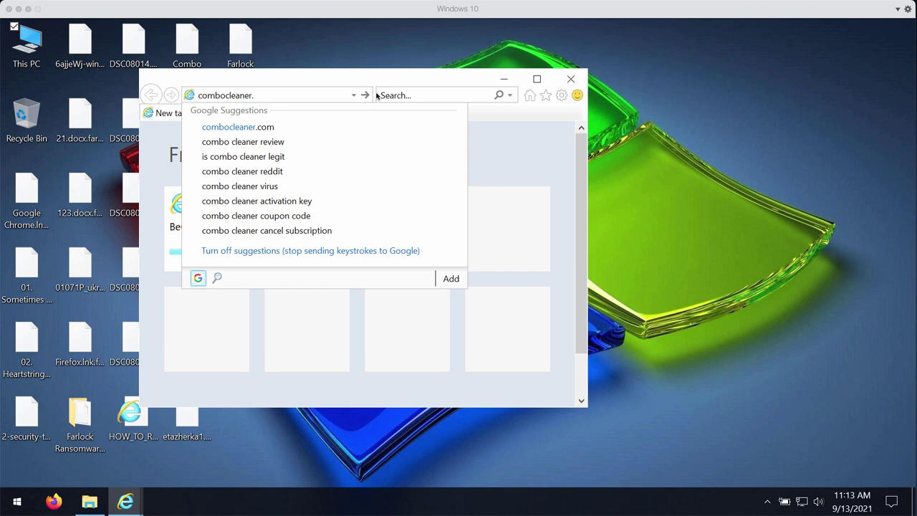
left_click(265, 128)
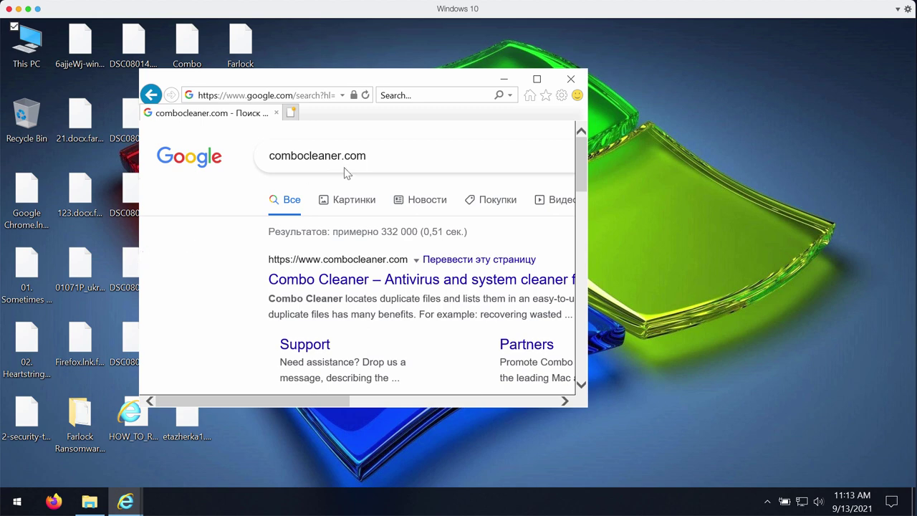
left_click(328, 281)
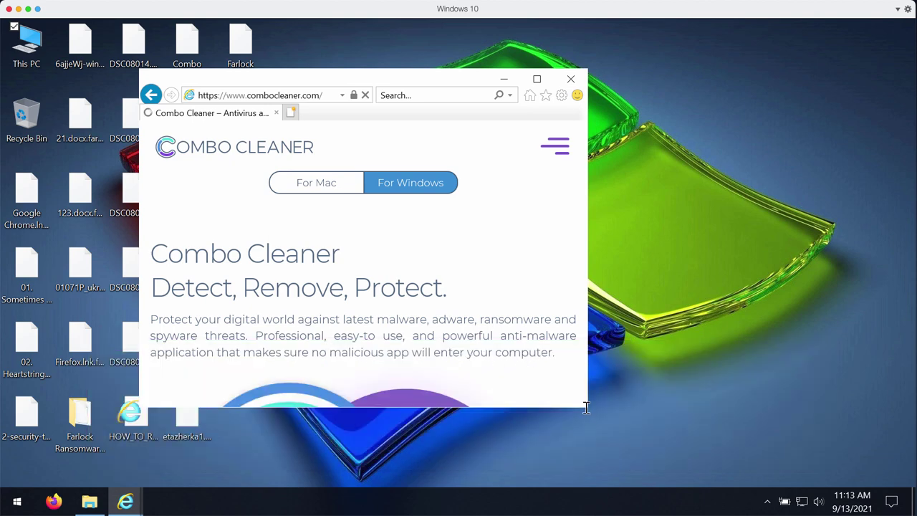
scroll(458, 309, "down", 5)
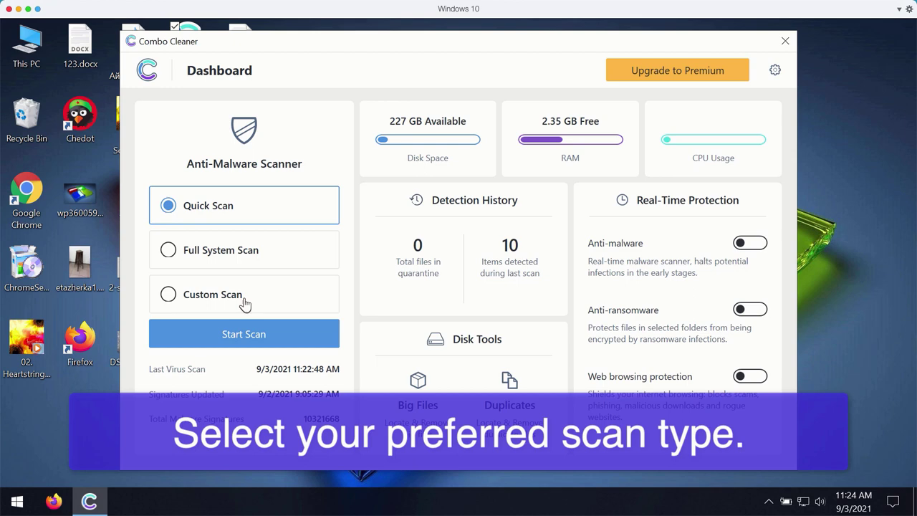
- Start a Quick Scan in Combo Cleaner and view the Anti-Ransomware settings while it runs, returning to the dashboard
left_click(258, 335)
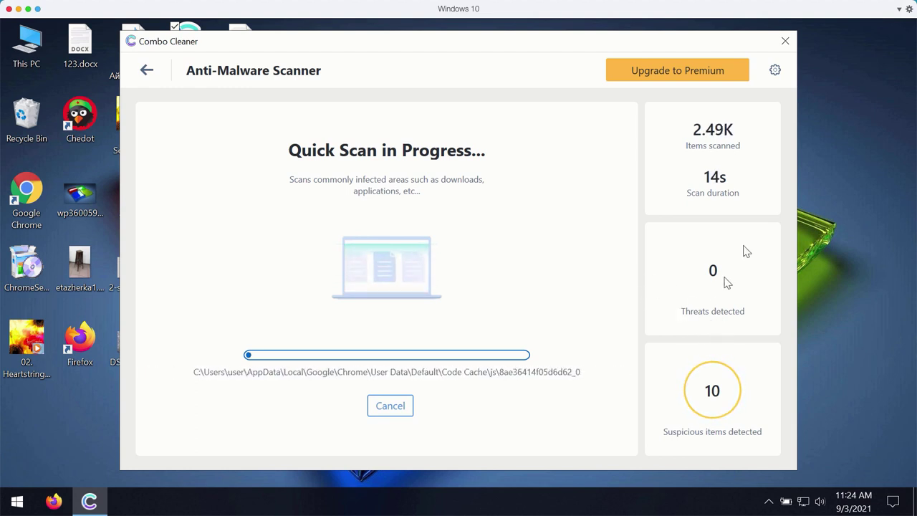
left_click(776, 73)
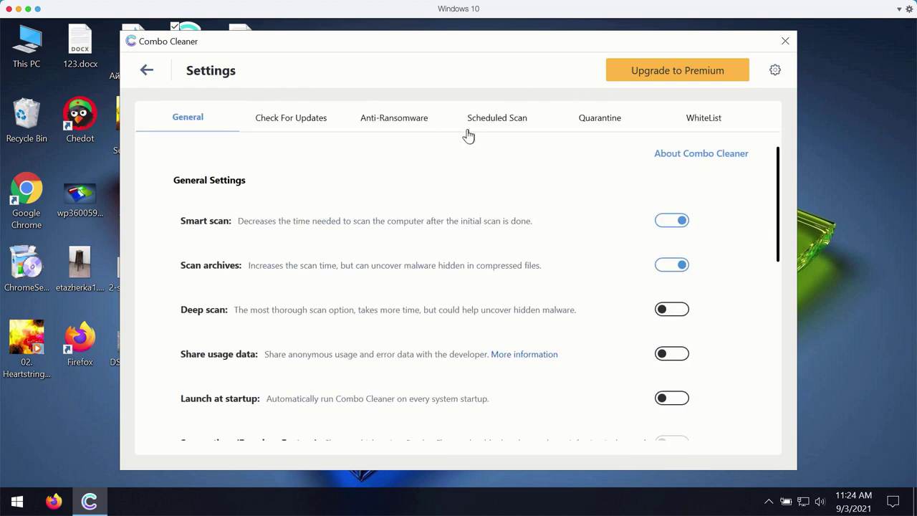
left_click(418, 123)
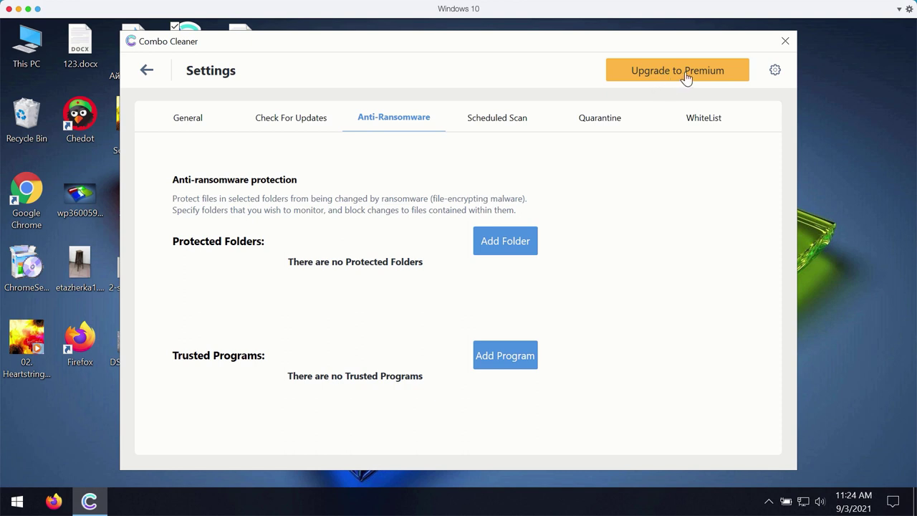
left_click(147, 72)
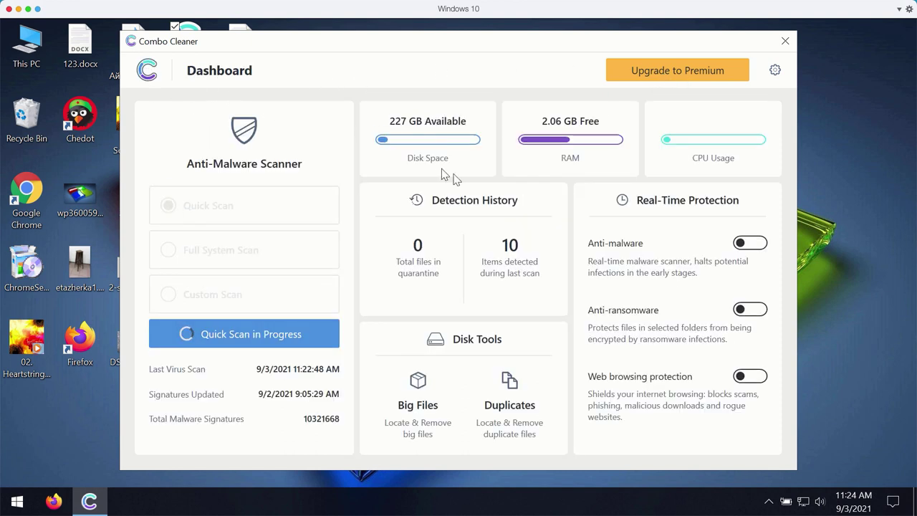
- Check the progress of the running Quick Scan, return to the dashboard and shift the window slightly
left_click(245, 341)
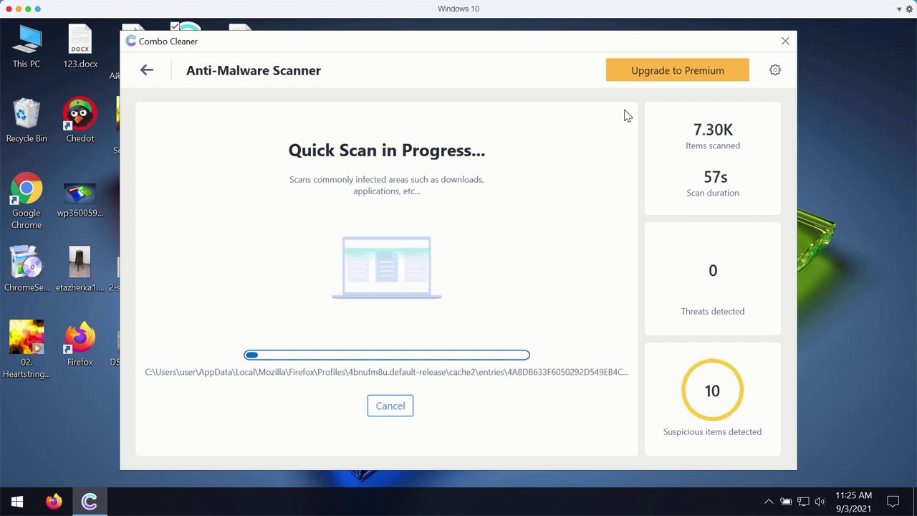
left_click(147, 71)
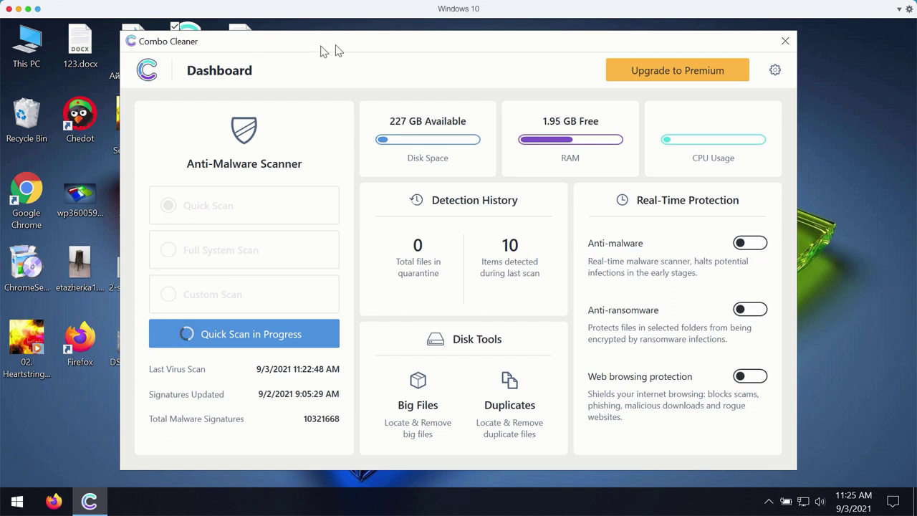
left_click_drag(346, 45, 336, 44)
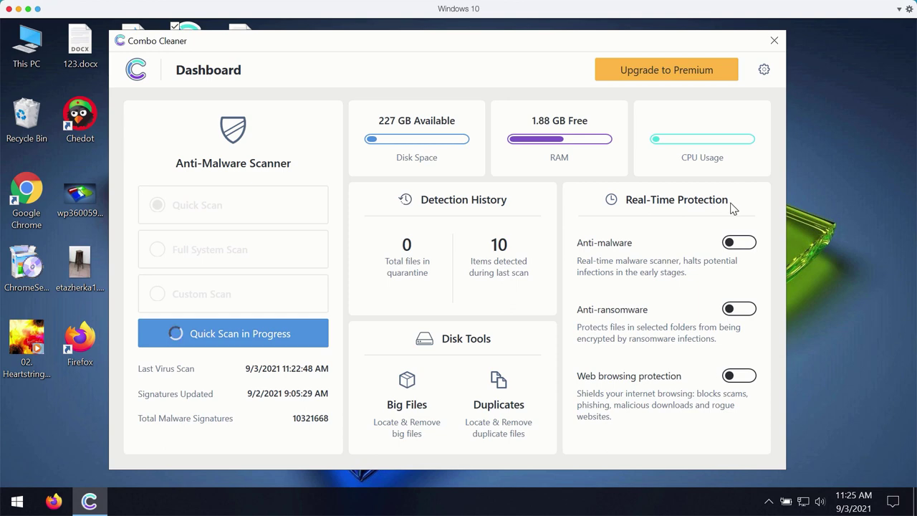
- Reopen the running Quick Scan's progress view, cancel the scan and confirm stopping it
left_click(272, 338)
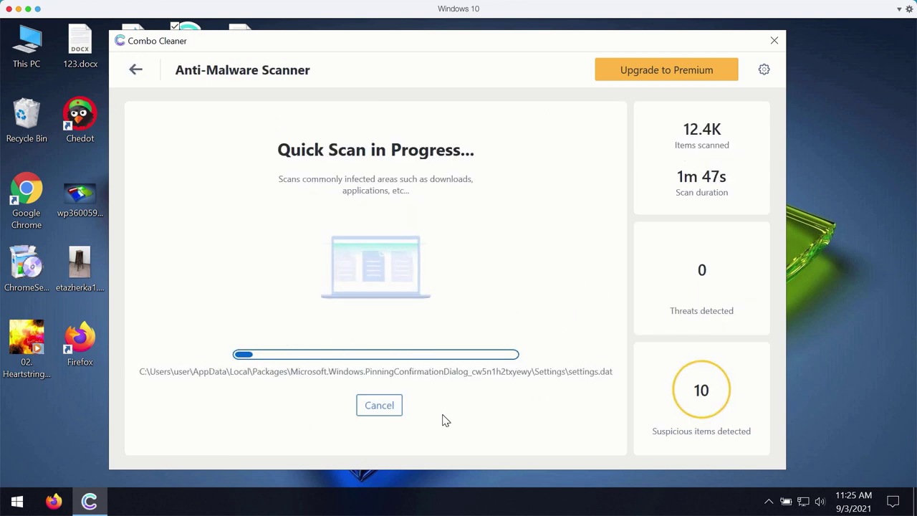
left_click(383, 410)
left_click(417, 329)
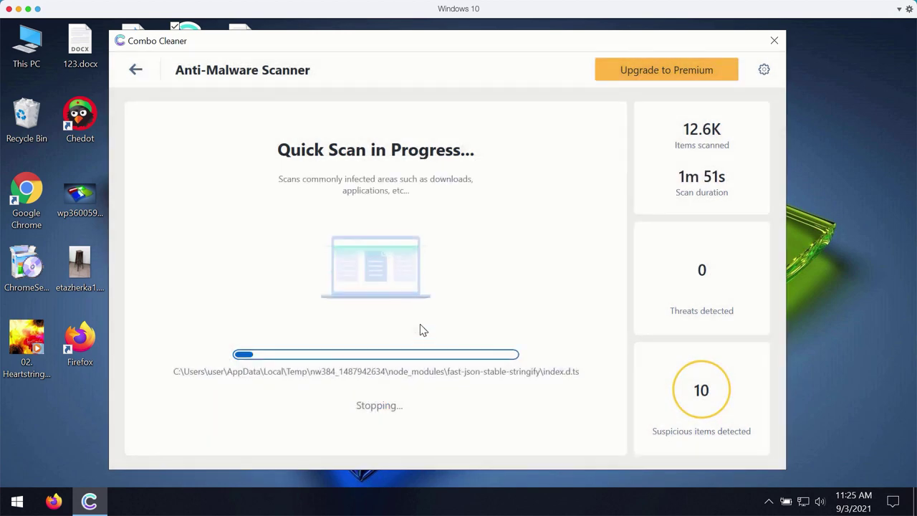